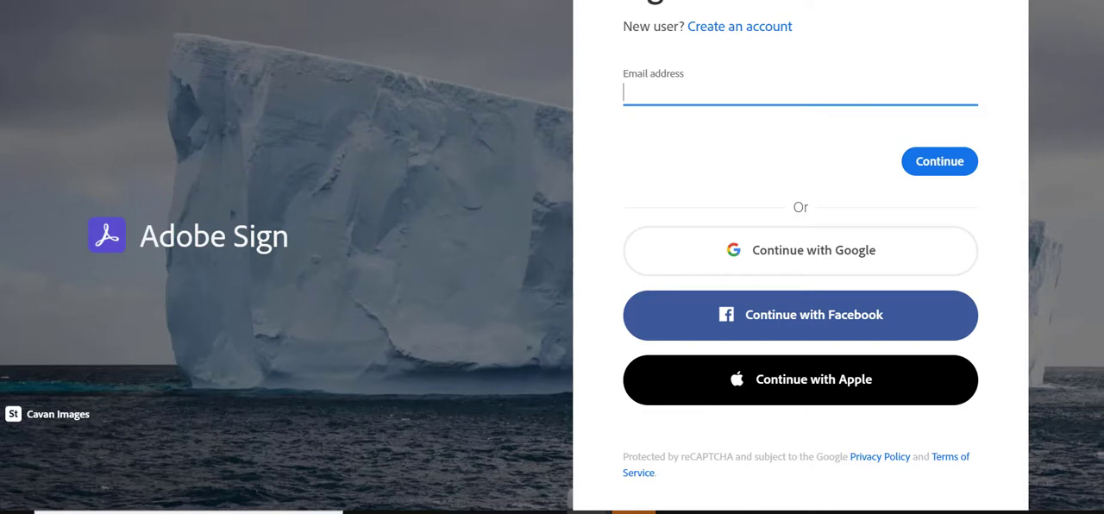
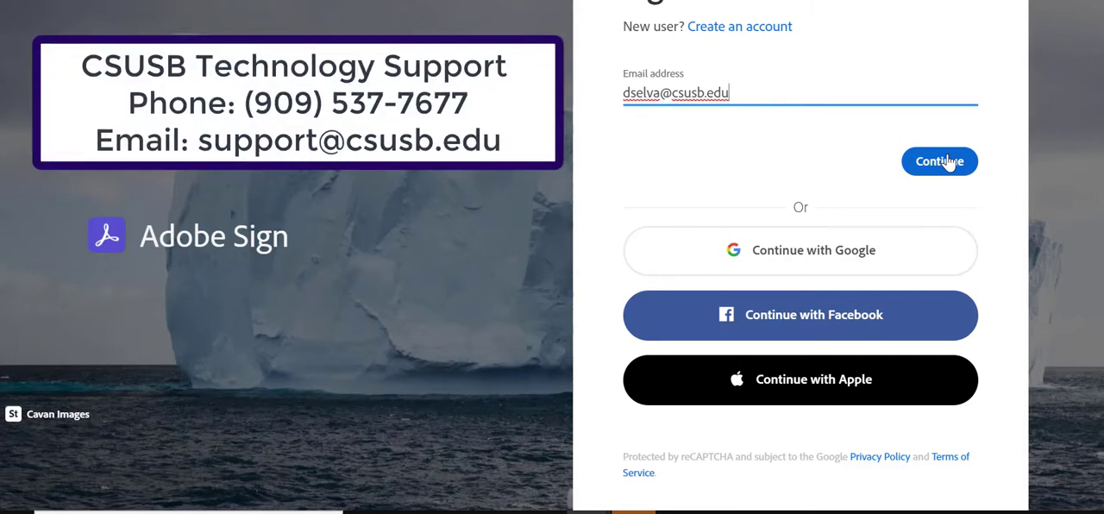
# Enter the account email address on the sign-in page and continue to the next stage of signing in
pyautogui.click(949, 163)
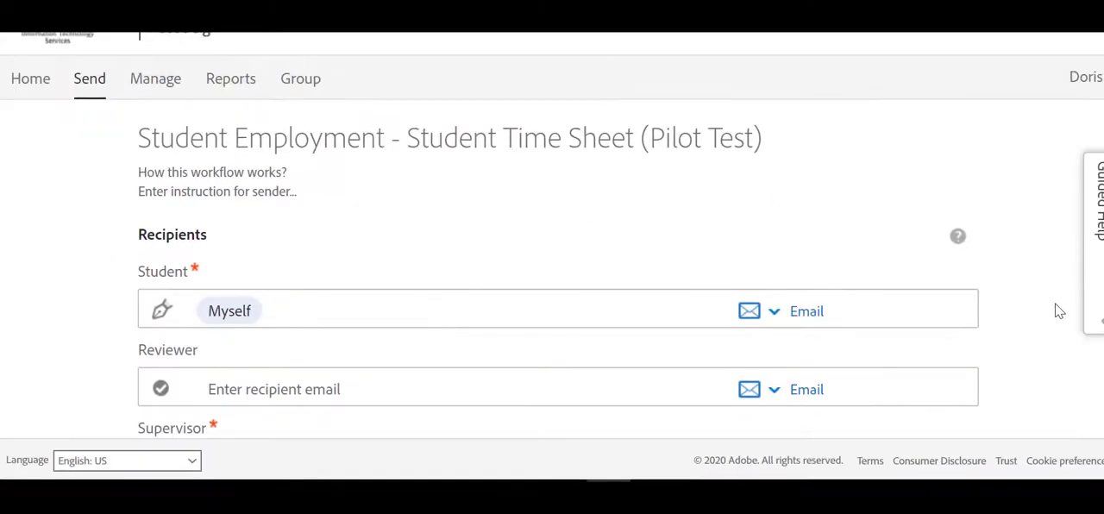
# Fill in the supervisor's email as the Supervisor recipient, using the suggested csusb.edu address
pyautogui.scroll(-2, 1052, 313)
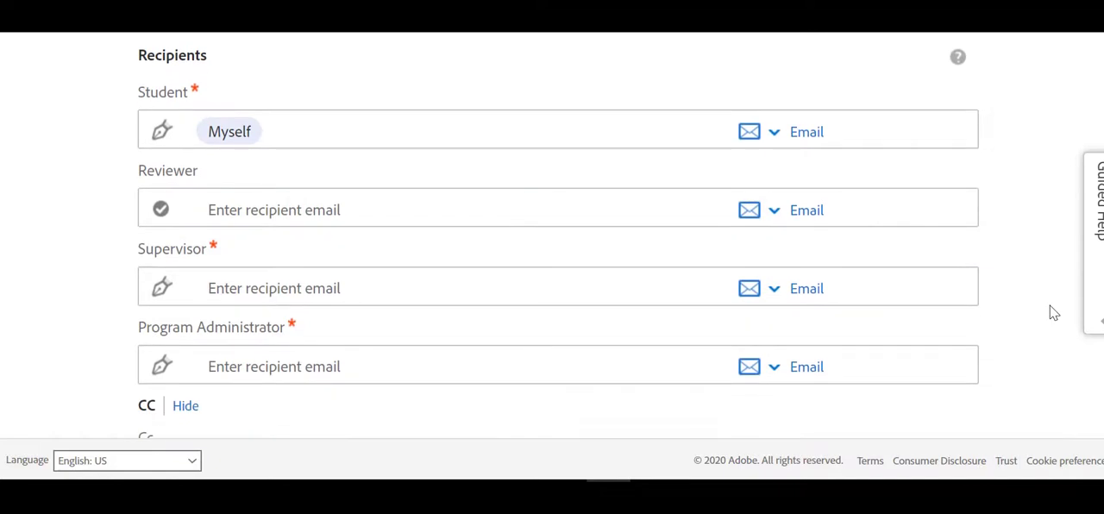
pyautogui.click(328, 289)
pyautogui.write('P')
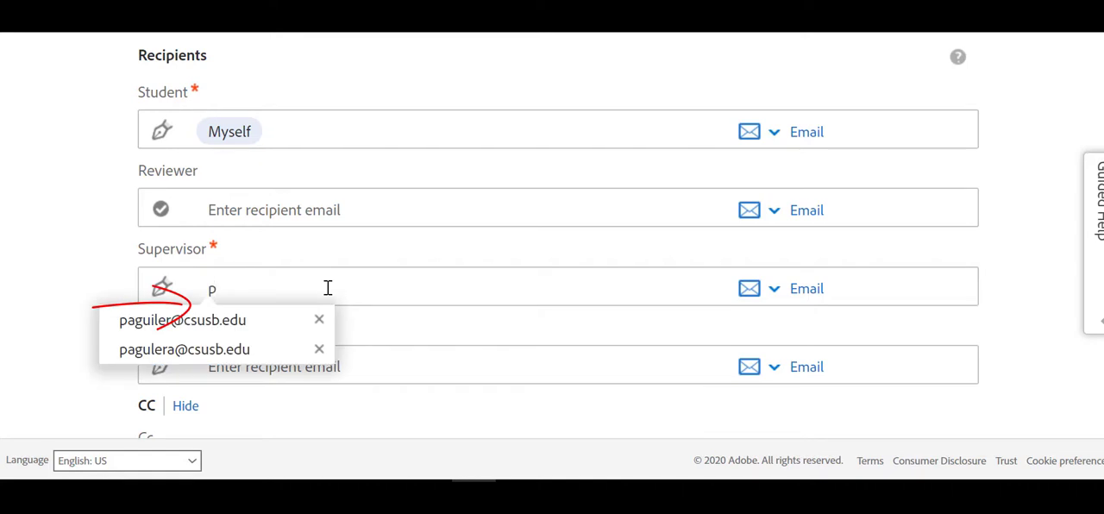
pyautogui.click(266, 331)
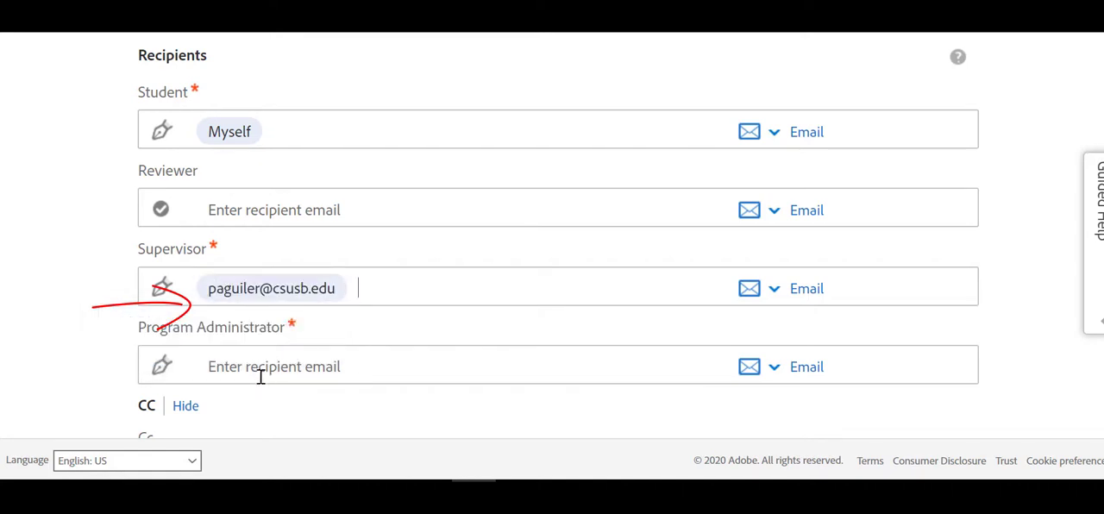
# Fill in the administrator's email as the Program Administrator recipient, using the suggested address
pyautogui.click(262, 373)
pyautogui.scroll(-1, 261, 373)
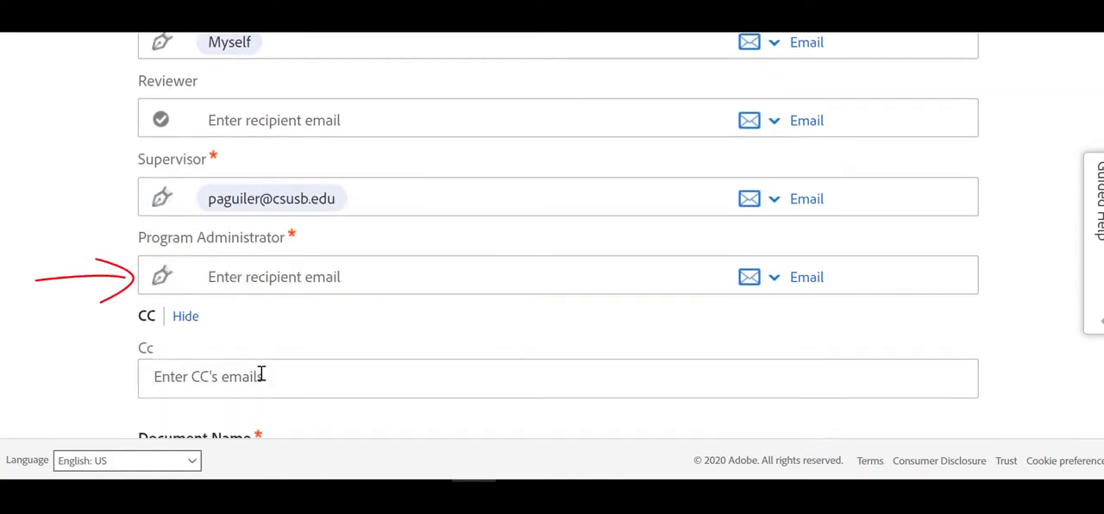
pyautogui.write('sara')
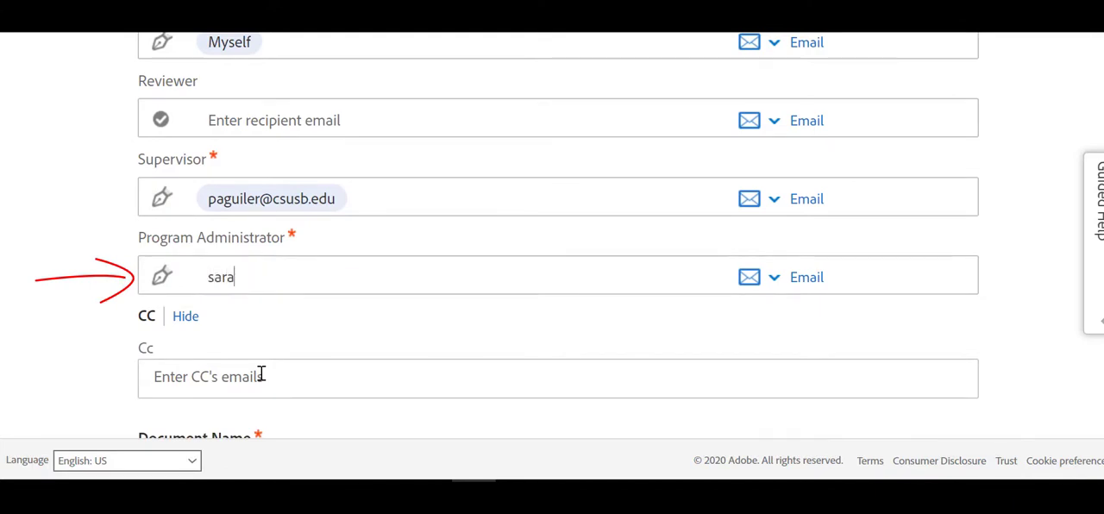
pyautogui.write('.')
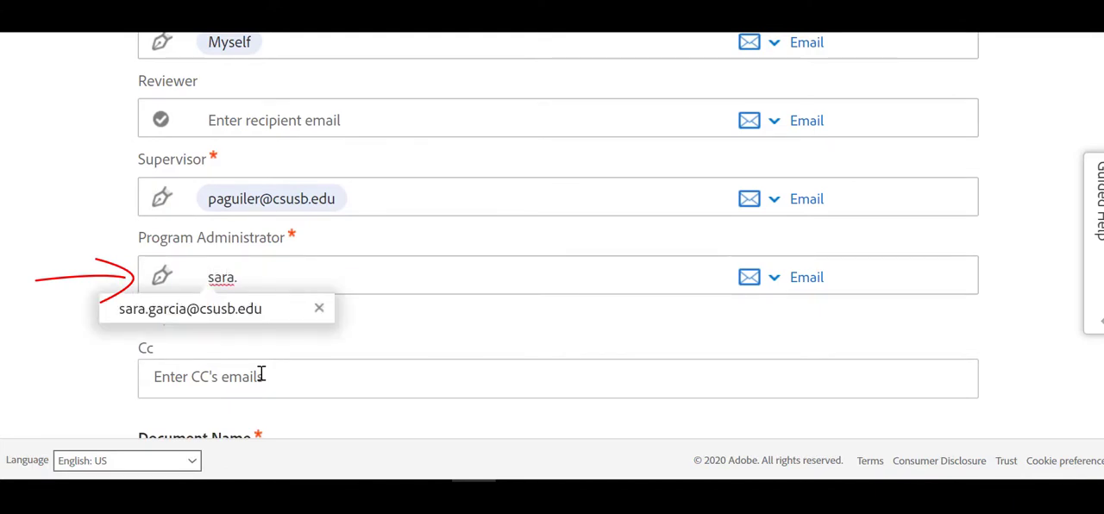
pyautogui.click(235, 322)
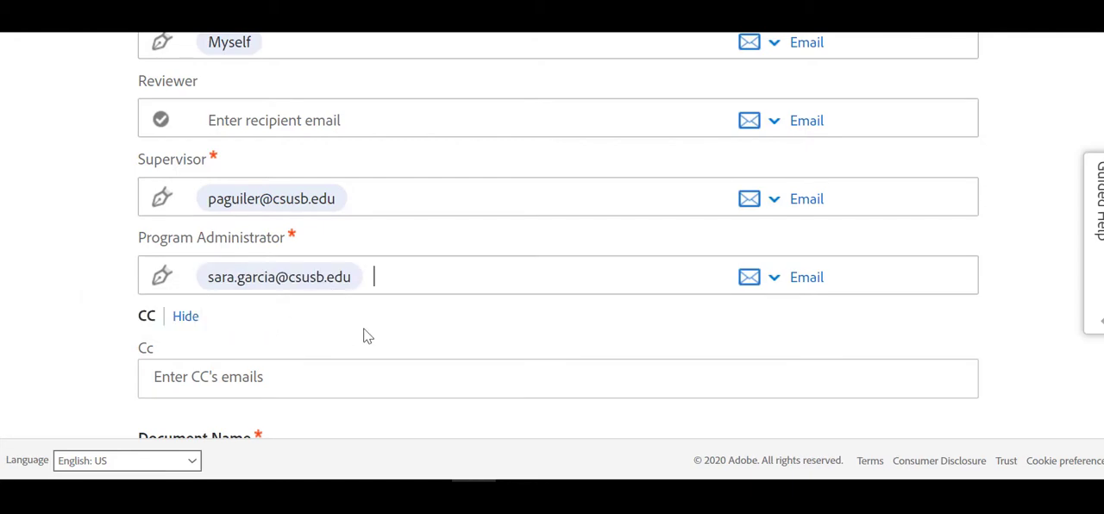
# Append "TESTER for" and the student's name to the document name, check the attached time sheet file, and send the form
pyautogui.scroll(-1, 363, 335)
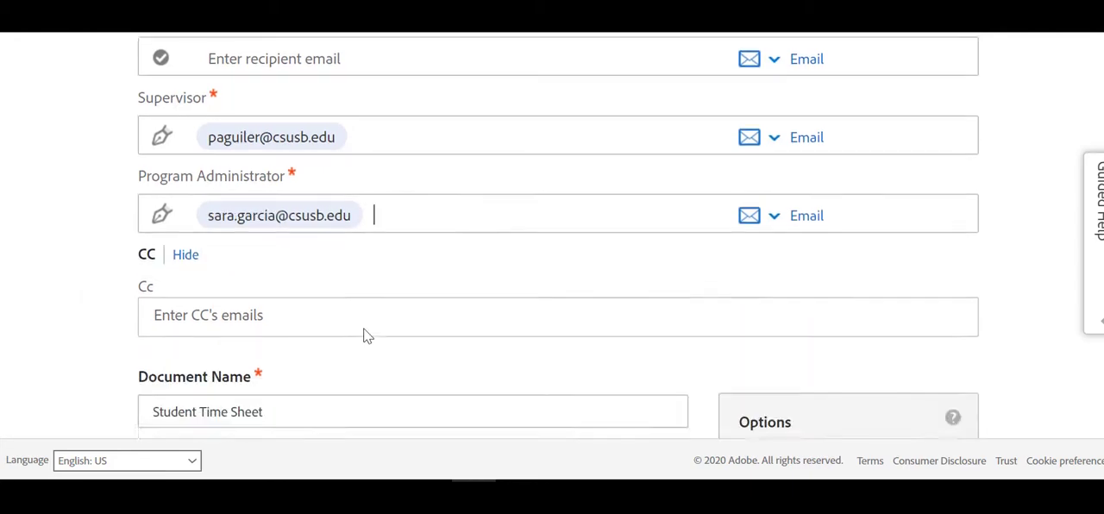
pyautogui.scroll(-2, 363, 334)
pyautogui.click(288, 291)
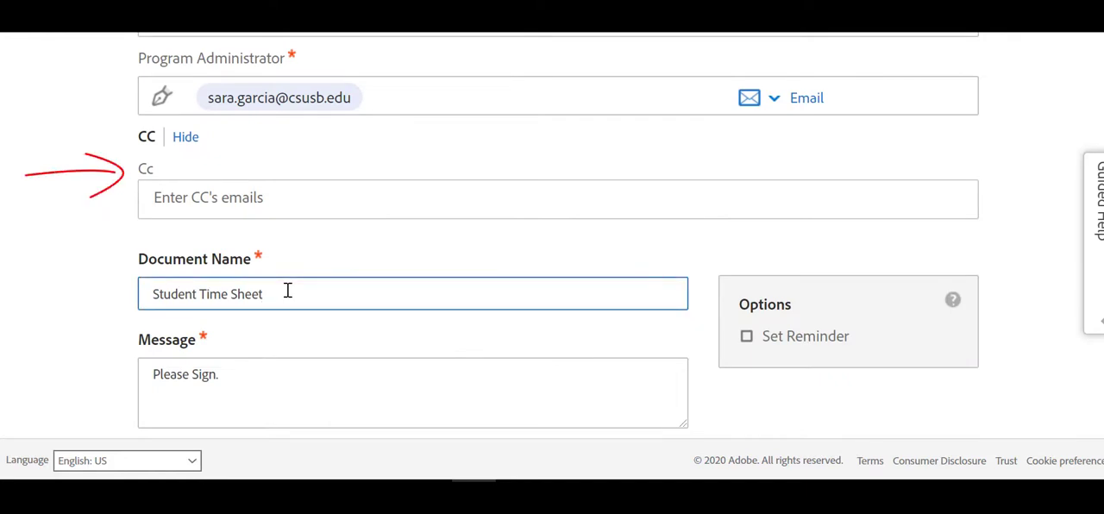
pyautogui.write('TESTER')
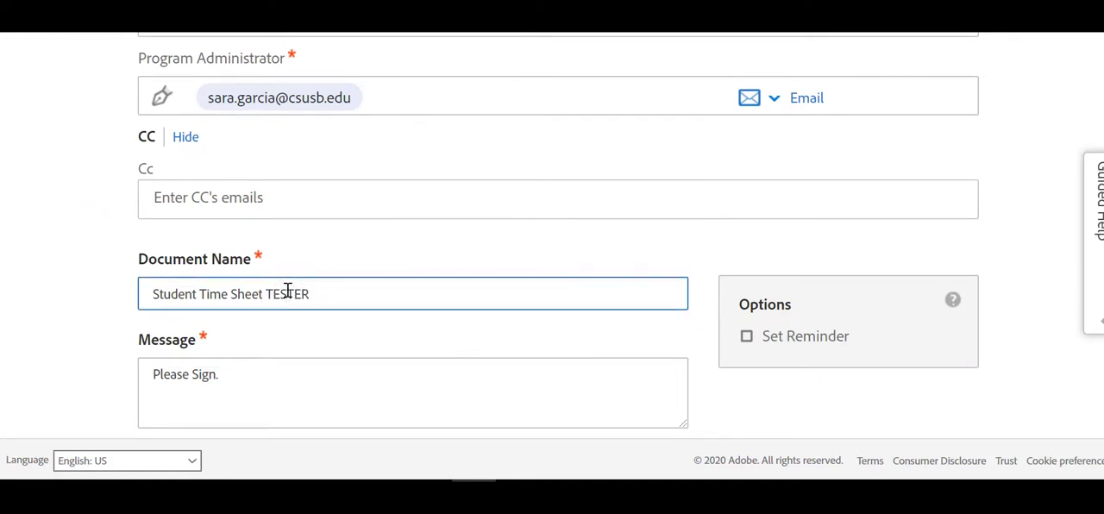
pyautogui.scroll(-3, 307, 289)
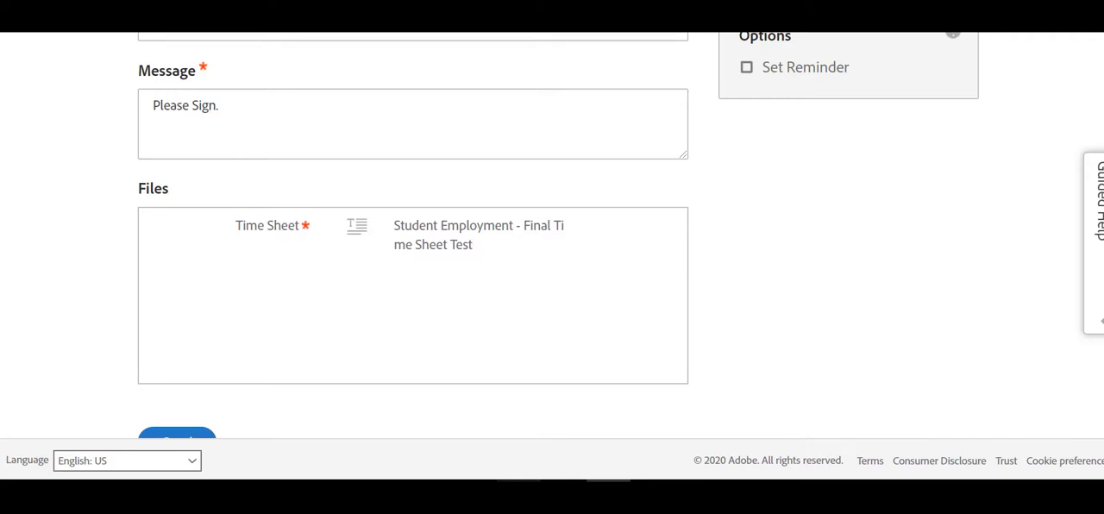
pyautogui.scroll(3, 306, 288)
pyautogui.scroll(-4, 318, 363)
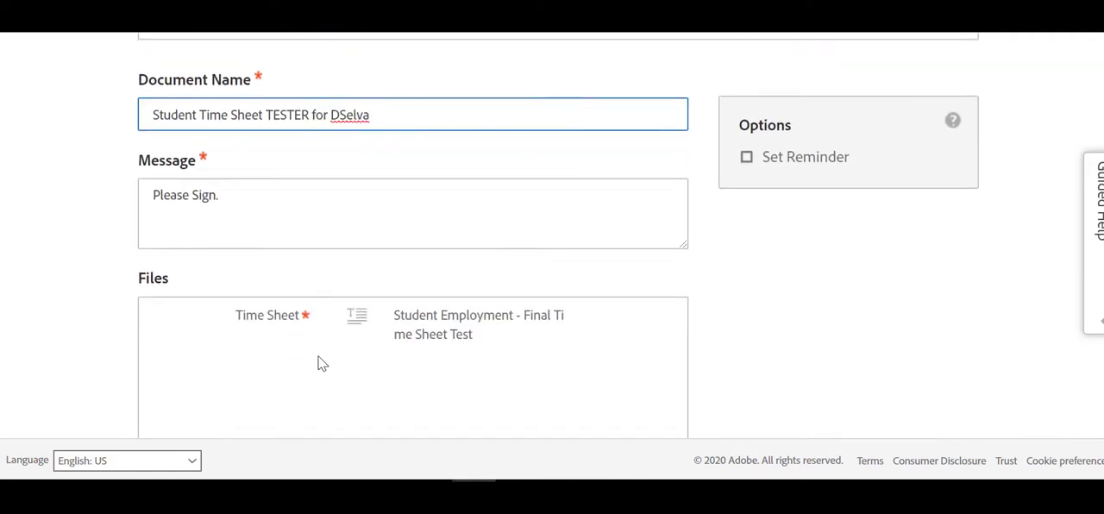
pyautogui.click(187, 354)
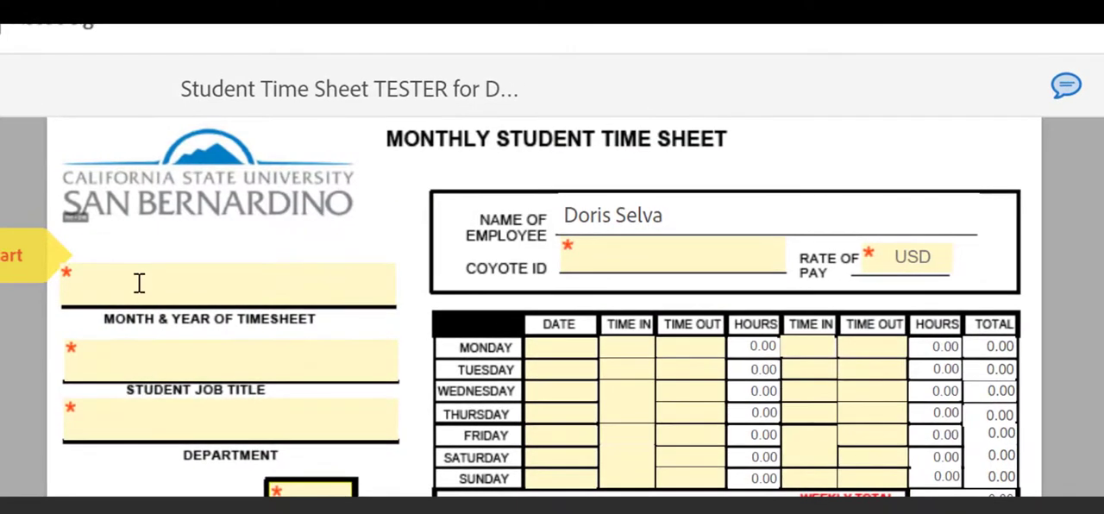
# Enter "Sept 2020" as the month and year of the timesheet
pyautogui.click(139, 283)
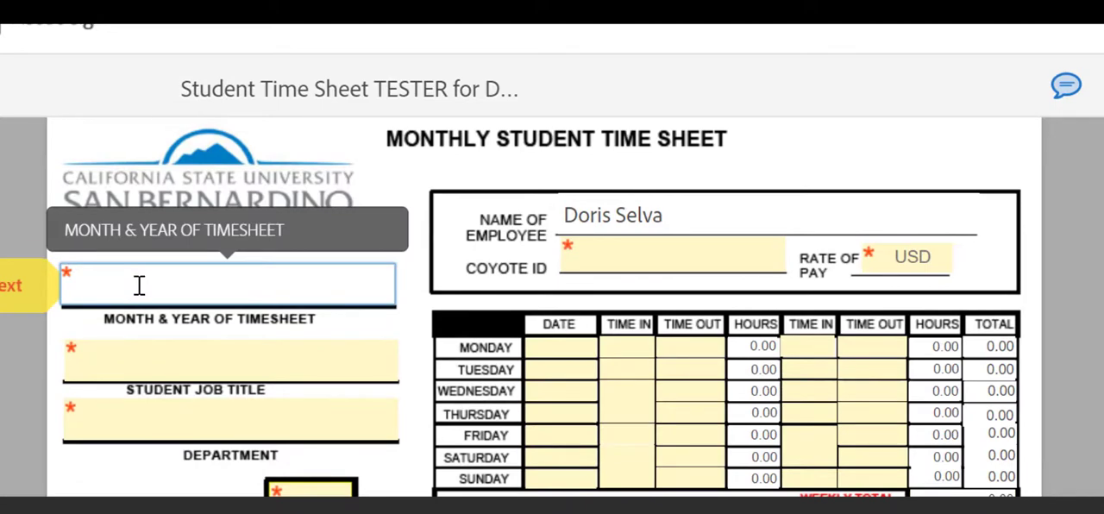
pyautogui.write('Sept')
pyautogui.write('2020')
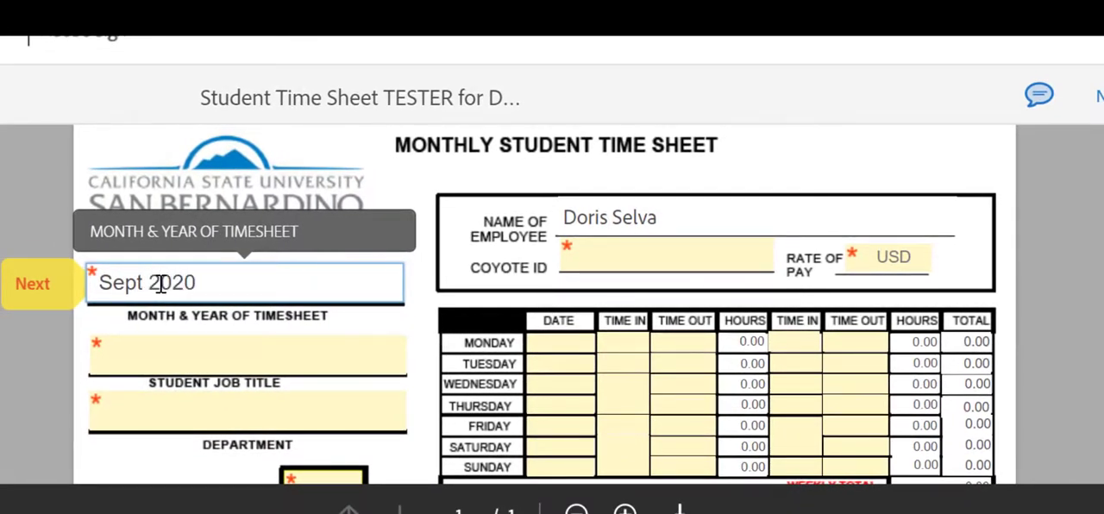
# Fill in the employee's Coyote ID with the suggested entry and set the rate of pay to $13.50
pyautogui.click(609, 251)
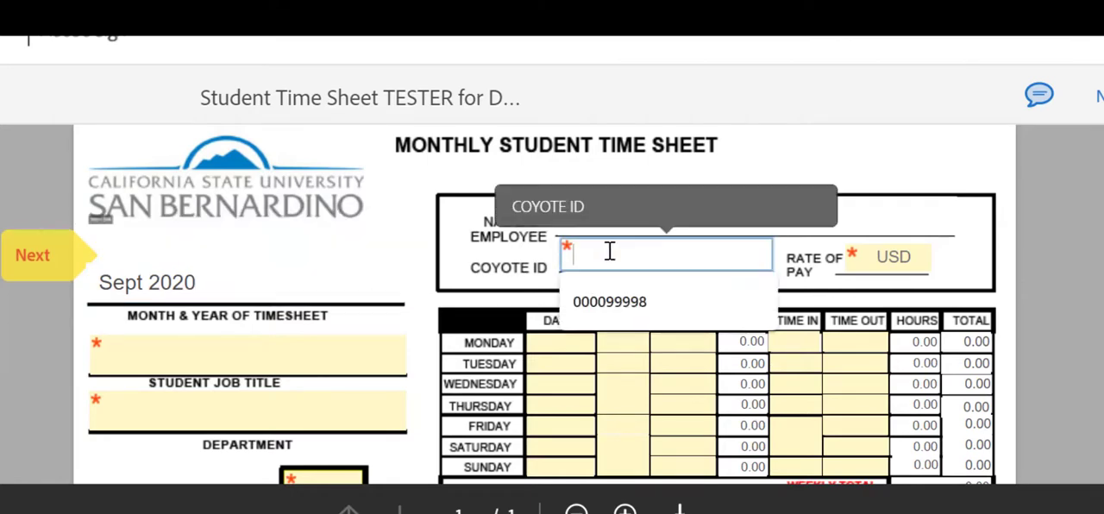
pyautogui.click(629, 301)
pyautogui.click(880, 256)
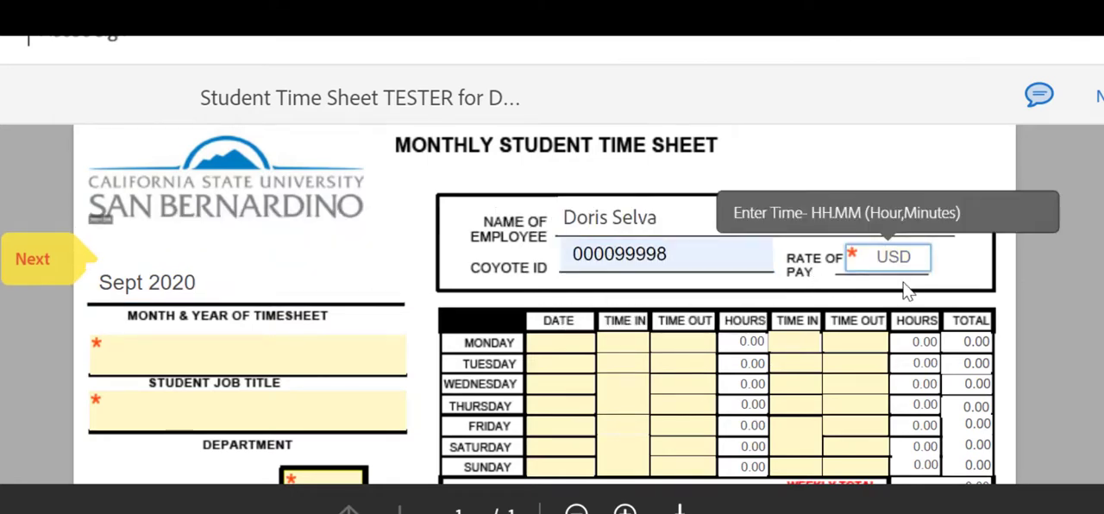
pyautogui.write('$13.50')
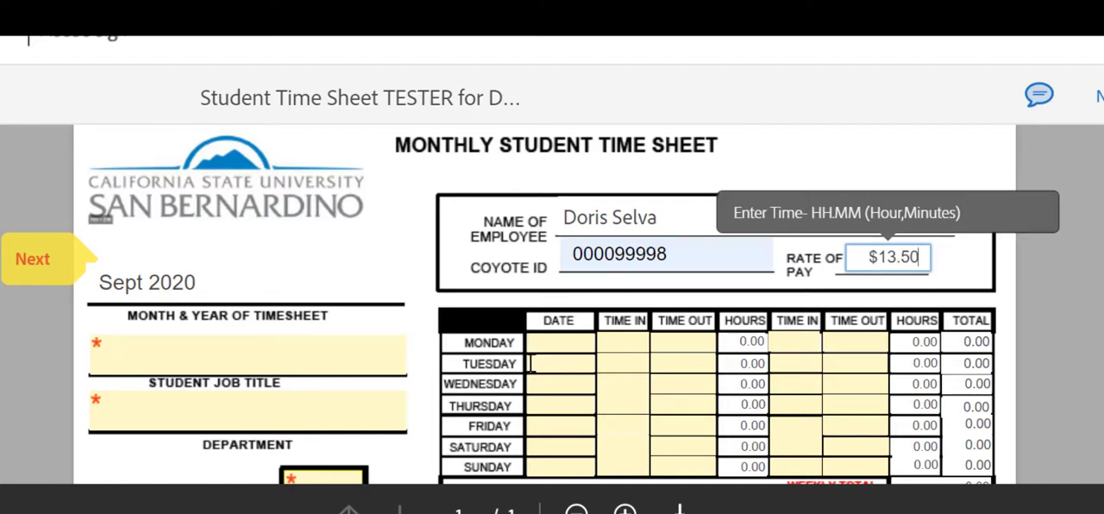
# Enter "Student Assistant" as the student job title and "TEST ITS" as the department
pyautogui.click(316, 354)
pyautogui.write('Student')
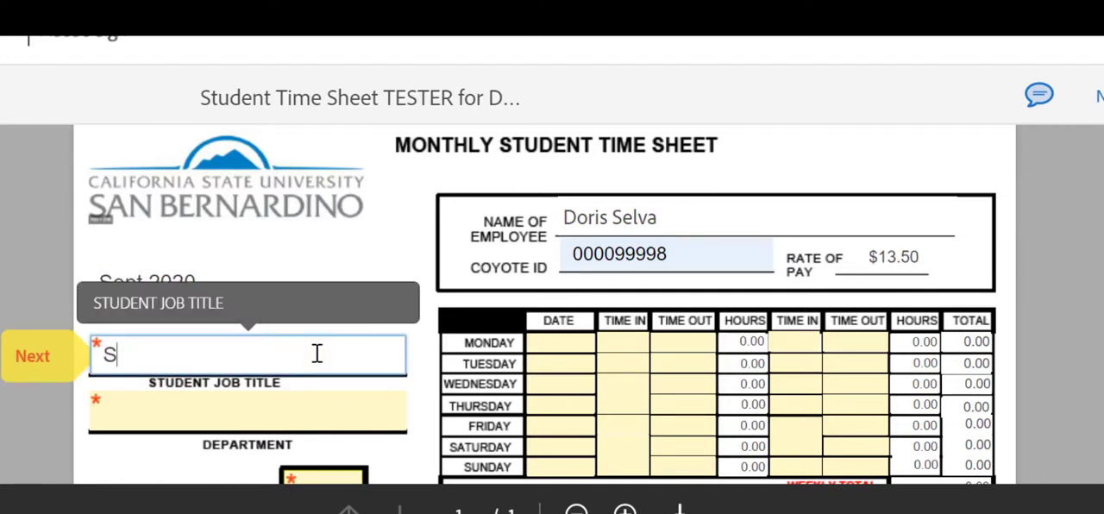
pyautogui.write(' Assist')
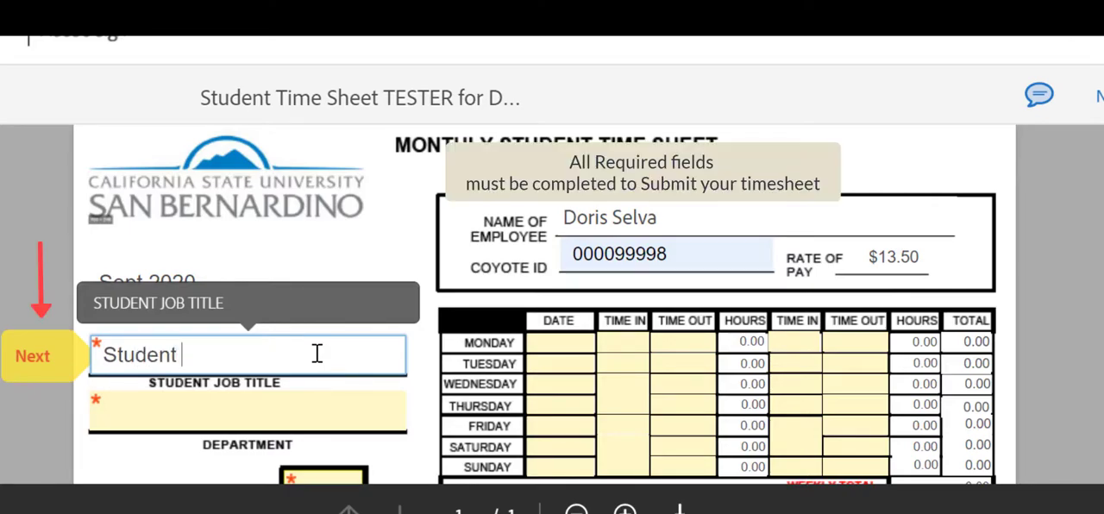
pyautogui.write('ant')
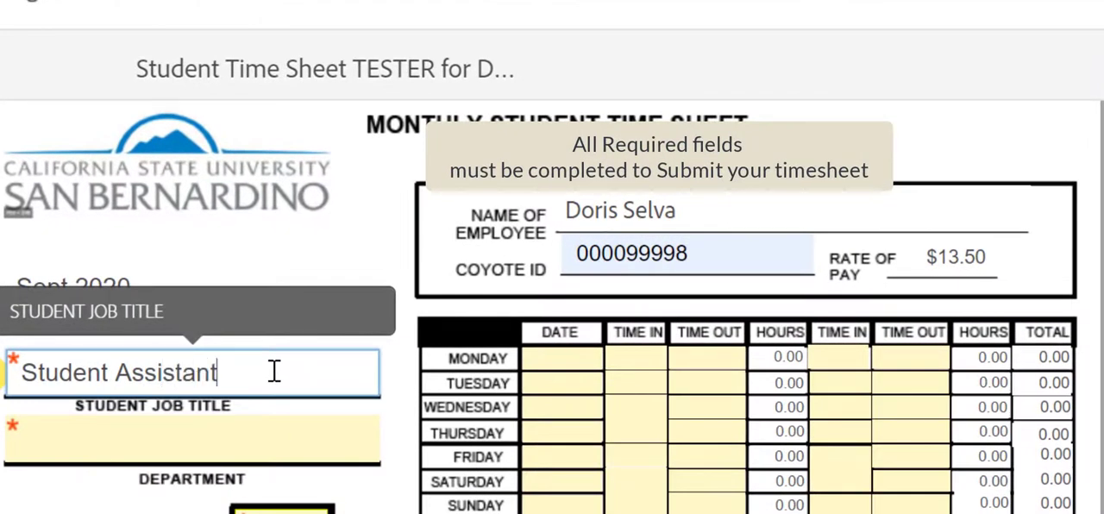
pyautogui.click(251, 448)
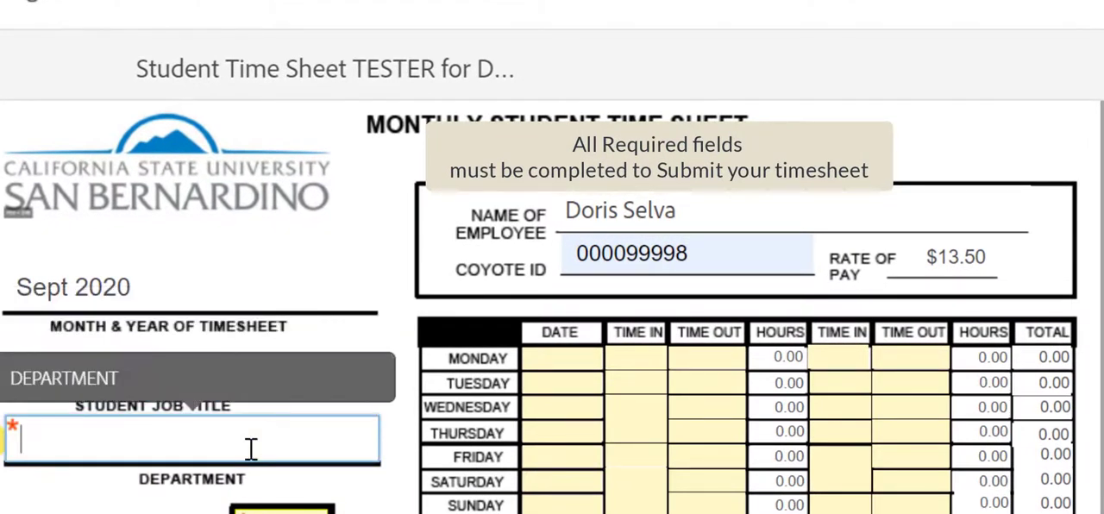
pyautogui.write('TEST')
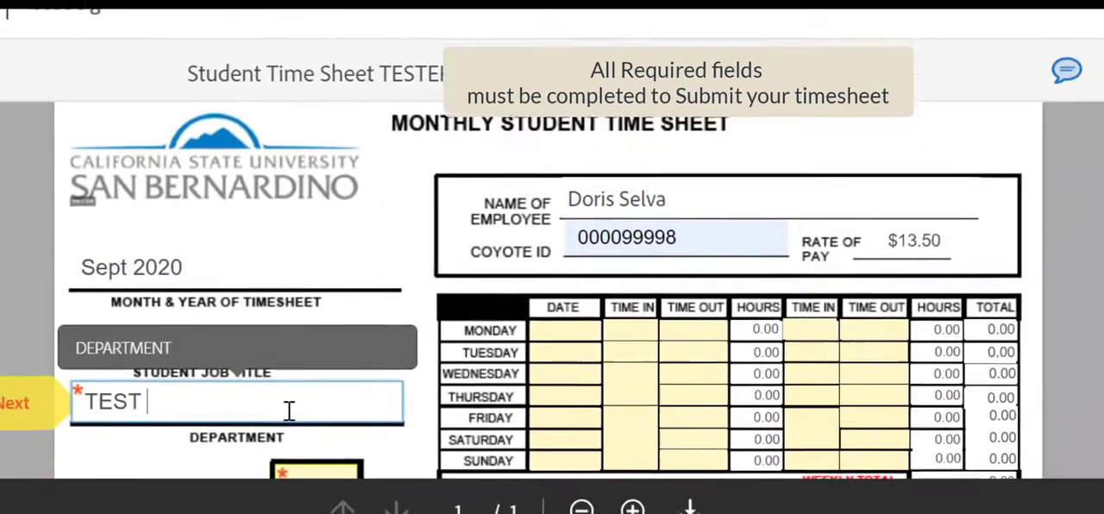
pyautogui.write(' IT')
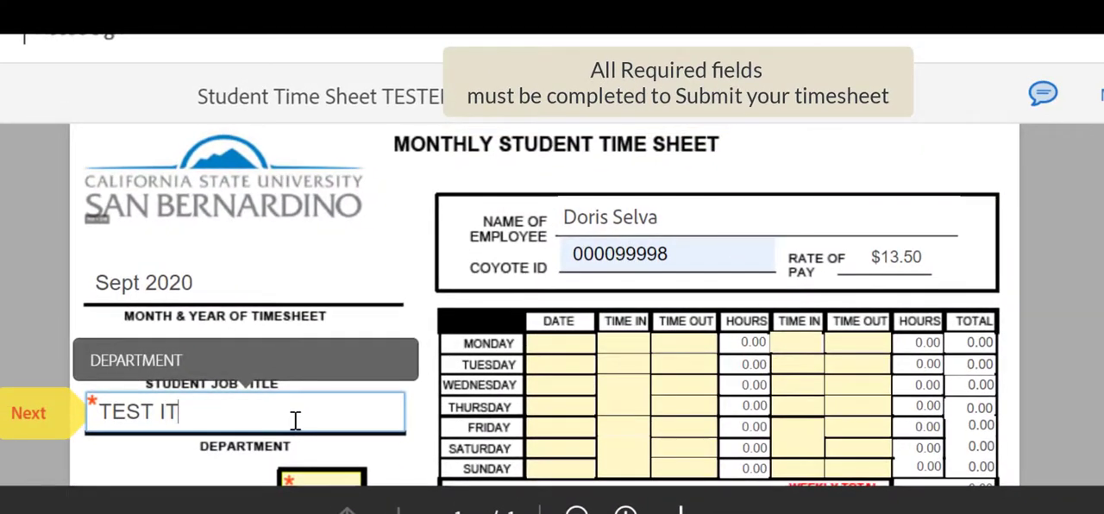
pyautogui.write('S')
# Set the Current Unit Enrollment to 12
pyautogui.scroll(-5, 294, 419)
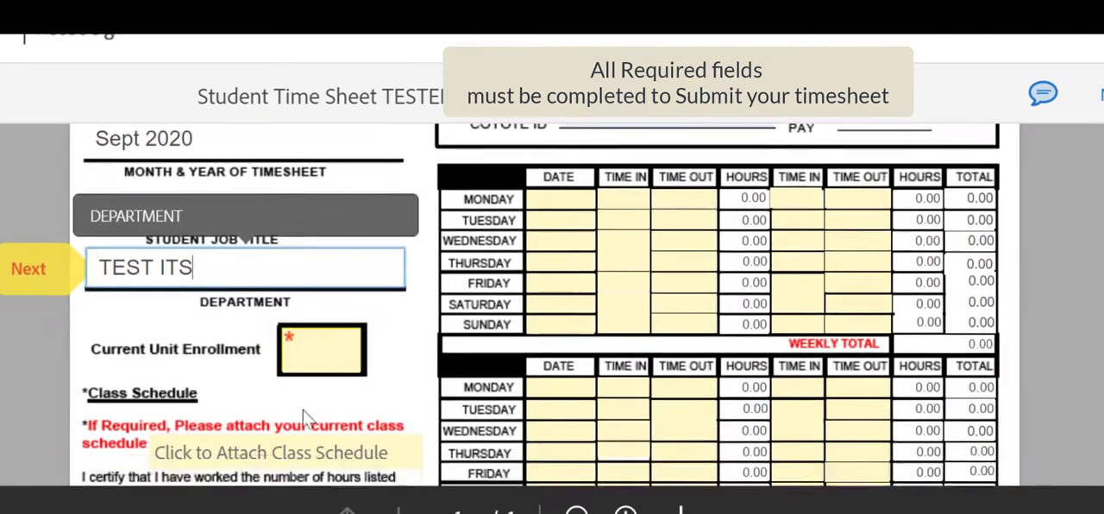
pyautogui.click(324, 262)
pyautogui.write('12')
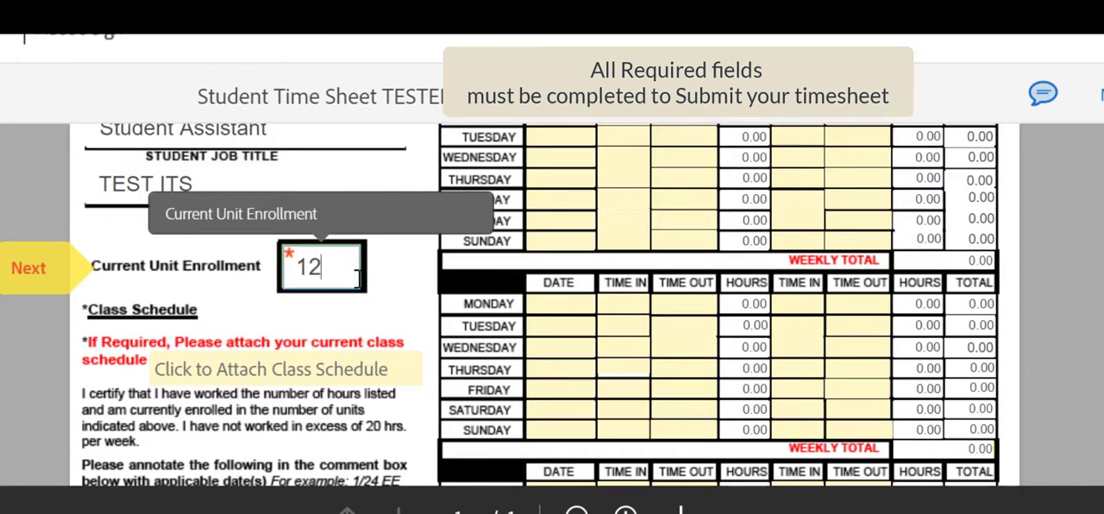
pyautogui.click(452, 321)
# Correct Monday's first Time In for 09/14 to 8.30 and set the matching Time Out to 11.30
pyautogui.scroll(5, 452, 322)
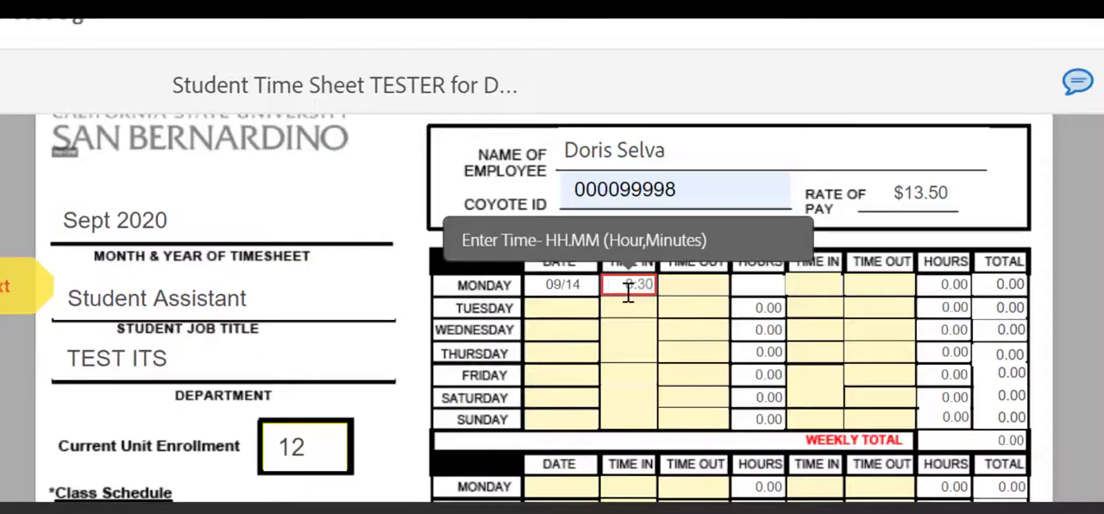
pyautogui.press('BackSpace')
pyautogui.press('BackSpace')
pyautogui.press('BackSpace')
pyautogui.write('.')
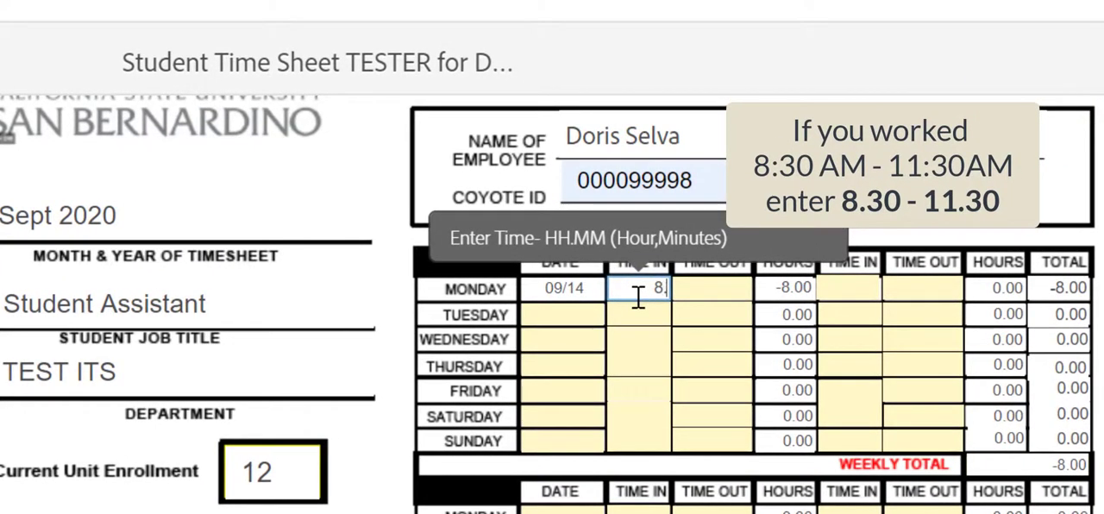
pyautogui.write('30')
pyautogui.click(717, 293)
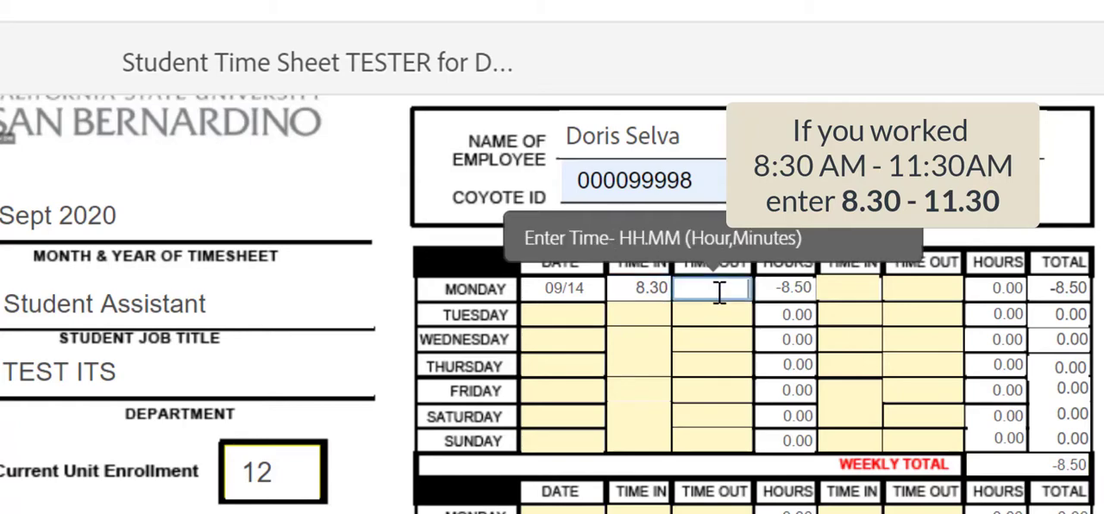
pyautogui.write('11.30')
# Enter Wednesday's second Time In as 13.00 and second Time Out as 17.00 in the first week
pyautogui.click(860, 344)
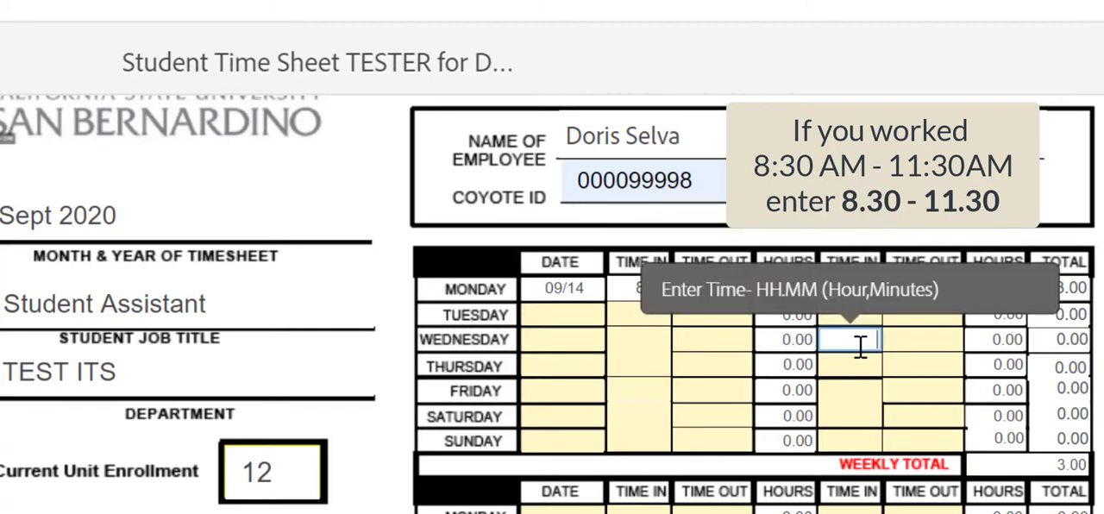
pyautogui.write('13.00')
pyautogui.click(920, 344)
pyautogui.write('1')
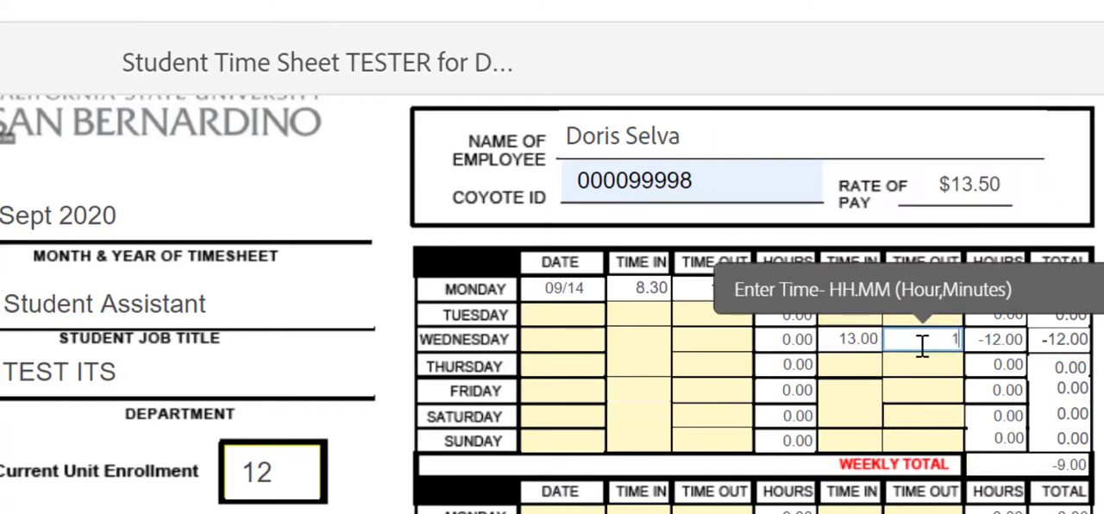
pyautogui.write('7.00')
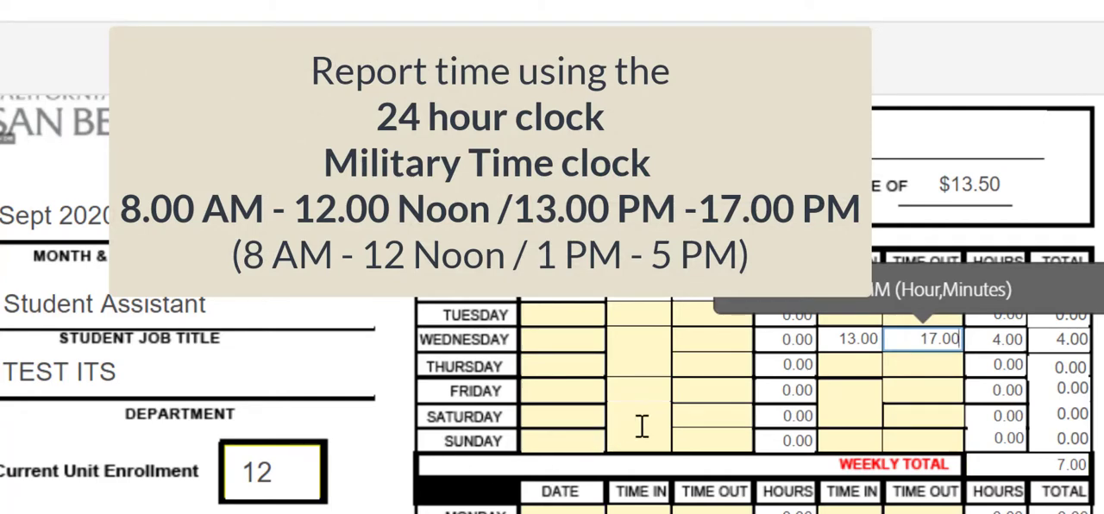
# Enter Thursday's date in the second week as 09/24, correcting the mistaken 9.00 entry
pyautogui.scroll(-3, 642, 425)
pyautogui.click(562, 331)
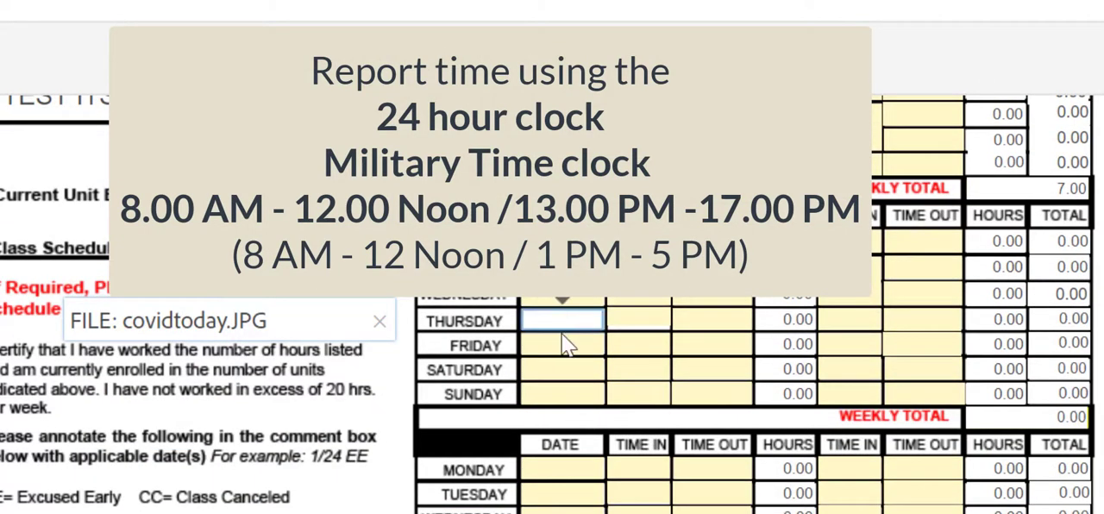
pyautogui.write('9.00')
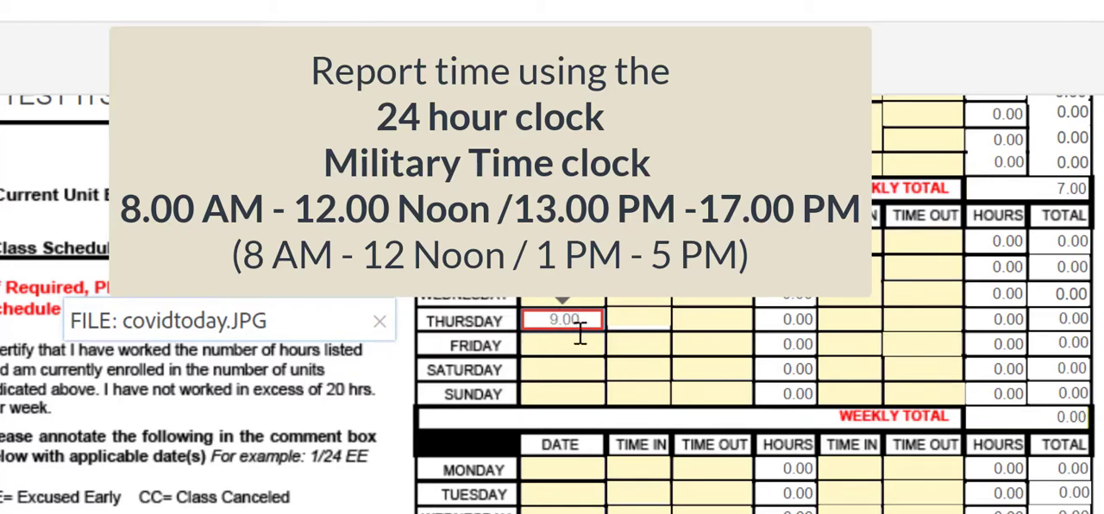
pyautogui.click(628, 319)
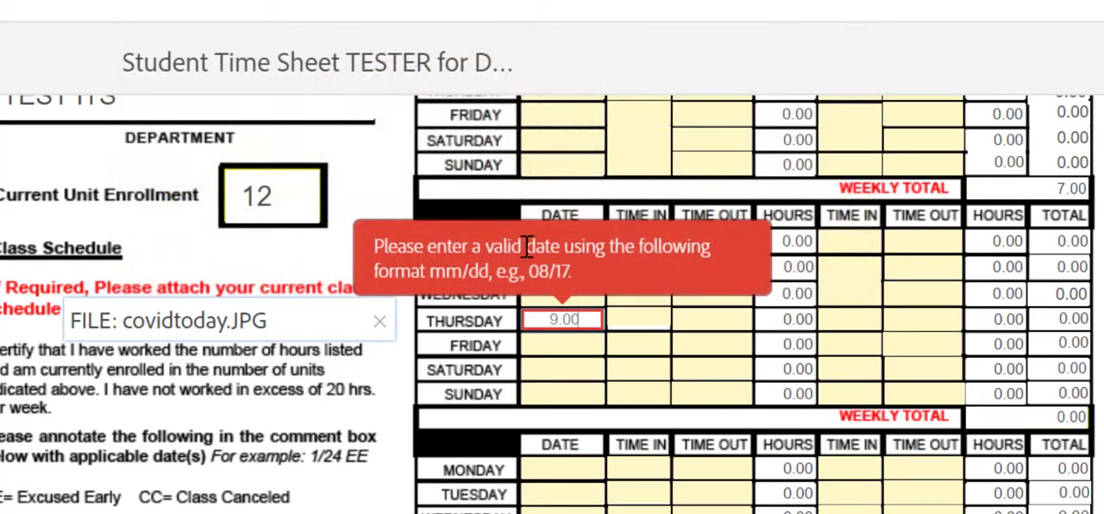
pyautogui.moveTo(594, 314); pyautogui.dragTo(545, 323)
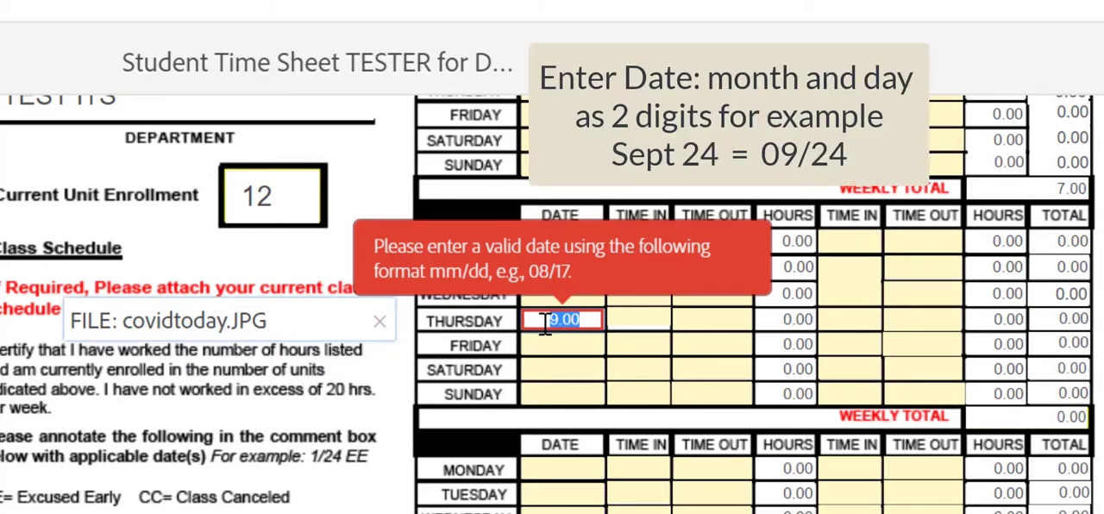
pyautogui.write('09/24')
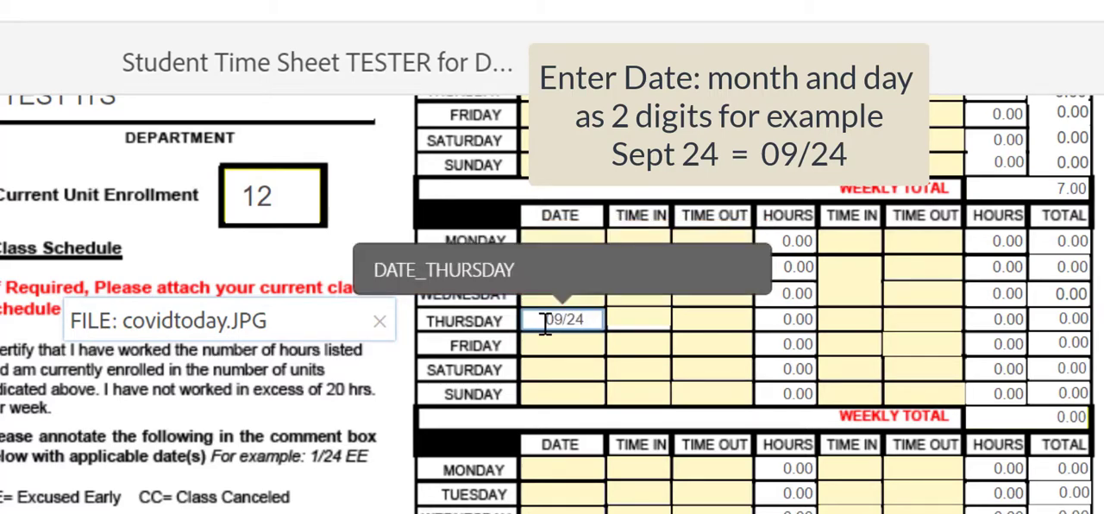
# Enter 10.00 as the first Time In and 12.00 as the first Time Out for Thursday 09/24
pyautogui.click(636, 319)
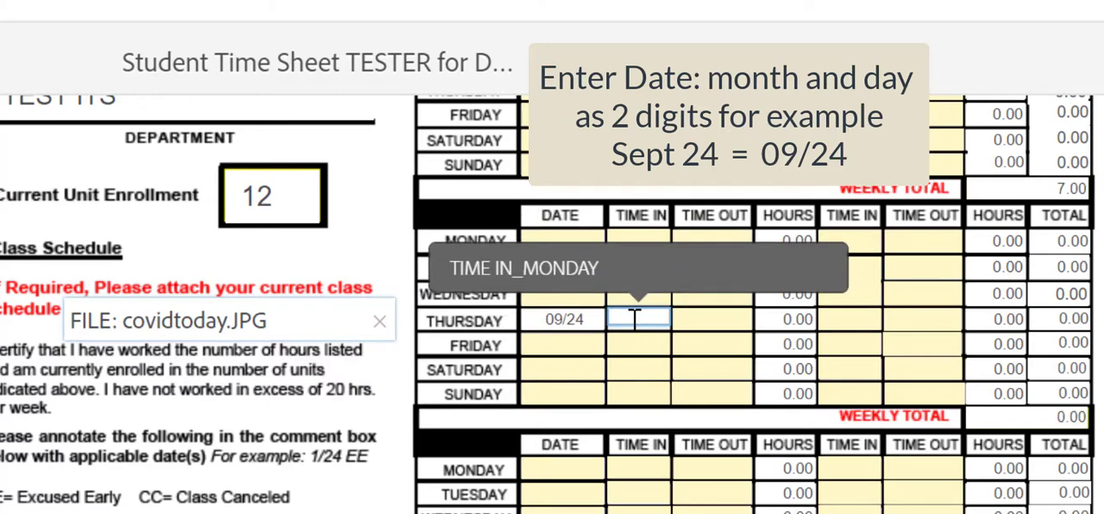
pyautogui.write('10.00')
pyautogui.click(697, 318)
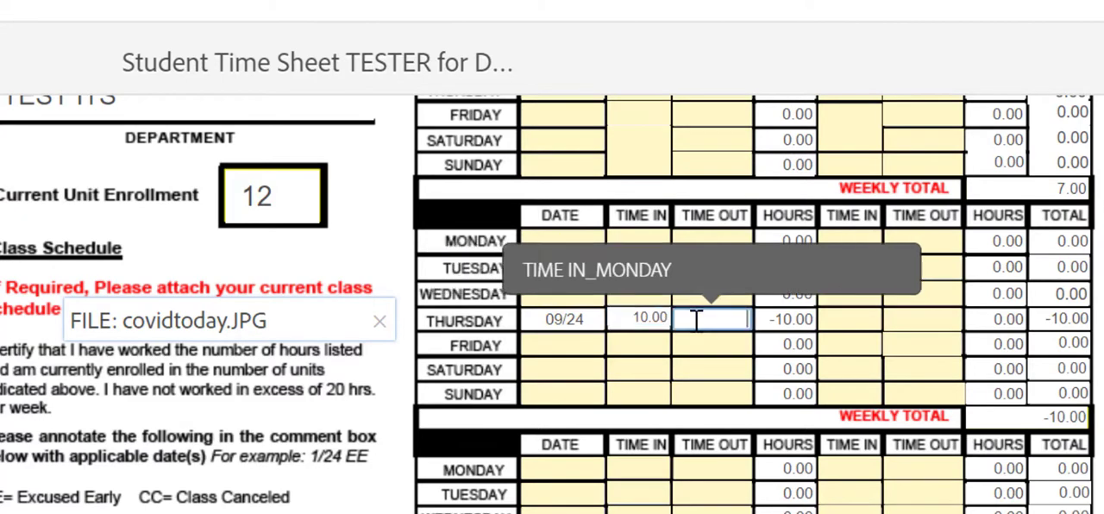
pyautogui.write('12.00')
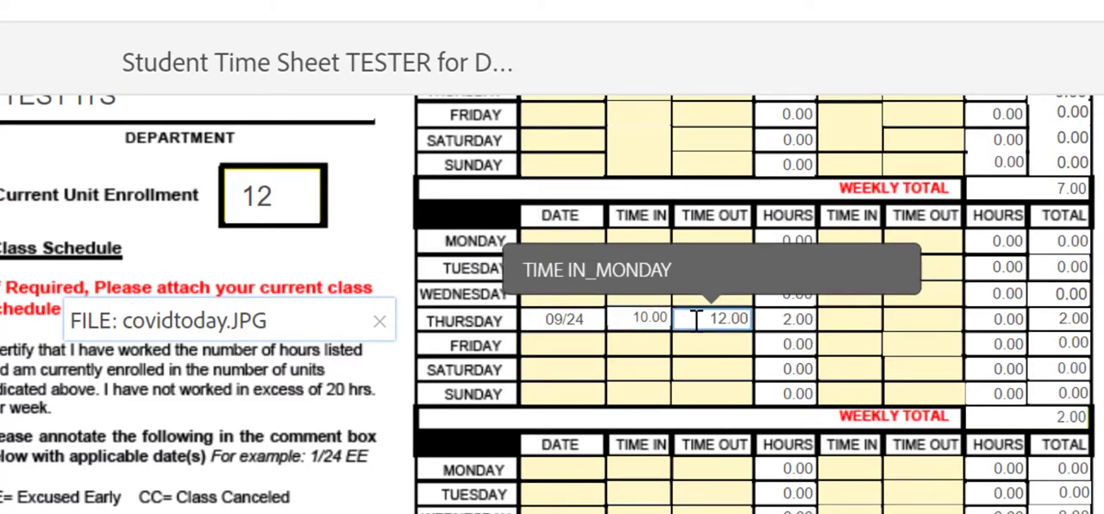
# Enter 14.00 as the second Time In and 18.00 as the second Time Out for Thursday 09/24
pyautogui.click(856, 321)
pyautogui.write('14')
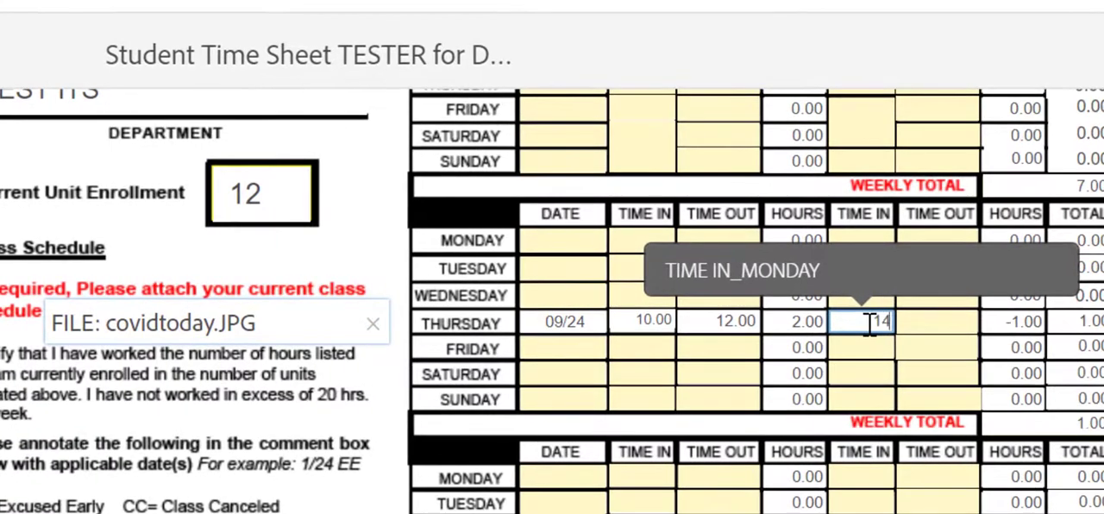
pyautogui.write('.00')
pyautogui.click(936, 326)
pyautogui.write('18')
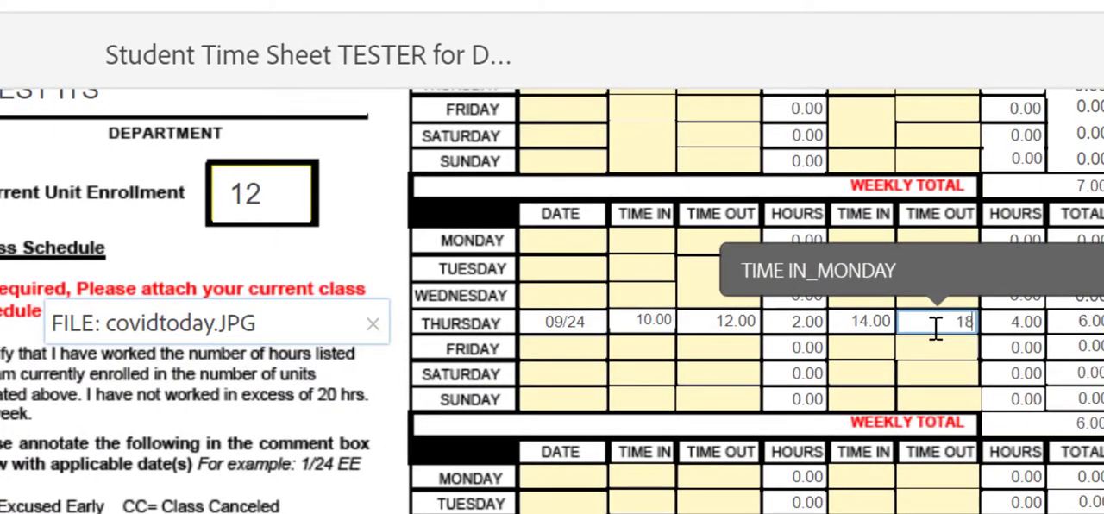
pyautogui.write('.00')
pyautogui.click(1100, 267)
# Replace the attached class schedule with the "Retiree VSP Enrollment Form" PDF
pyautogui.scroll(-5, 992, 328)
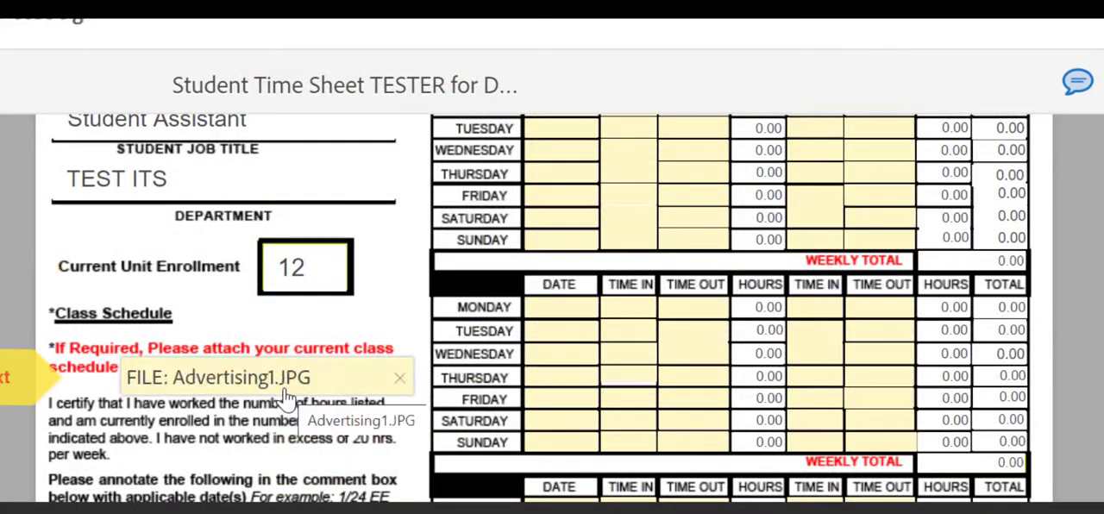
pyautogui.click(400, 378)
pyautogui.click(345, 383)
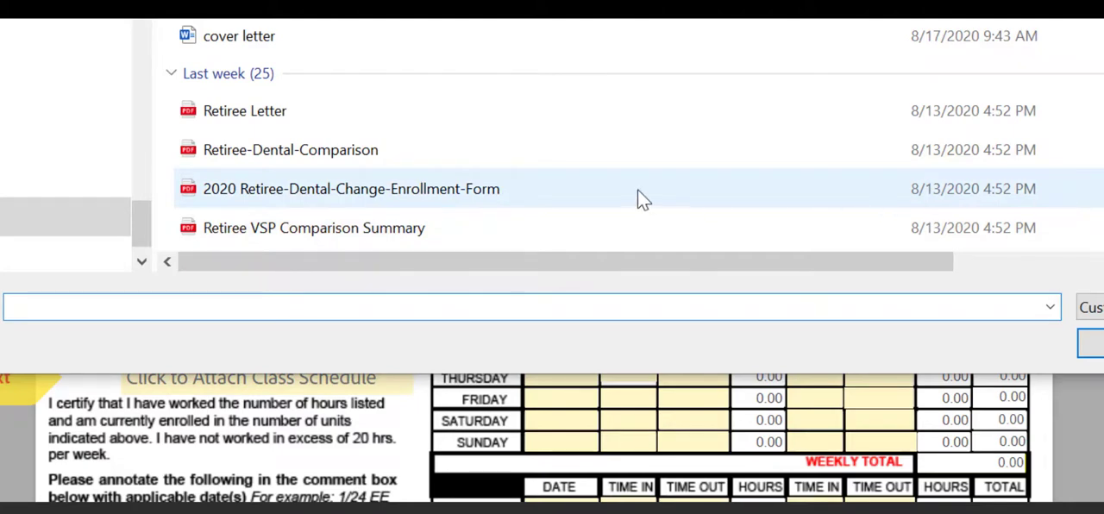
pyautogui.scroll(-3, 618, 199)
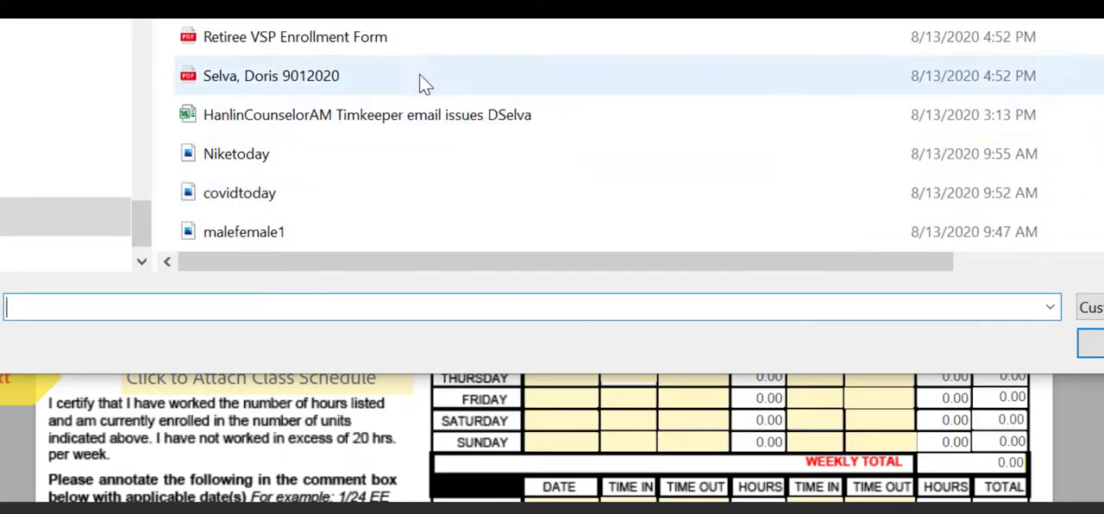
pyautogui.click(411, 50)
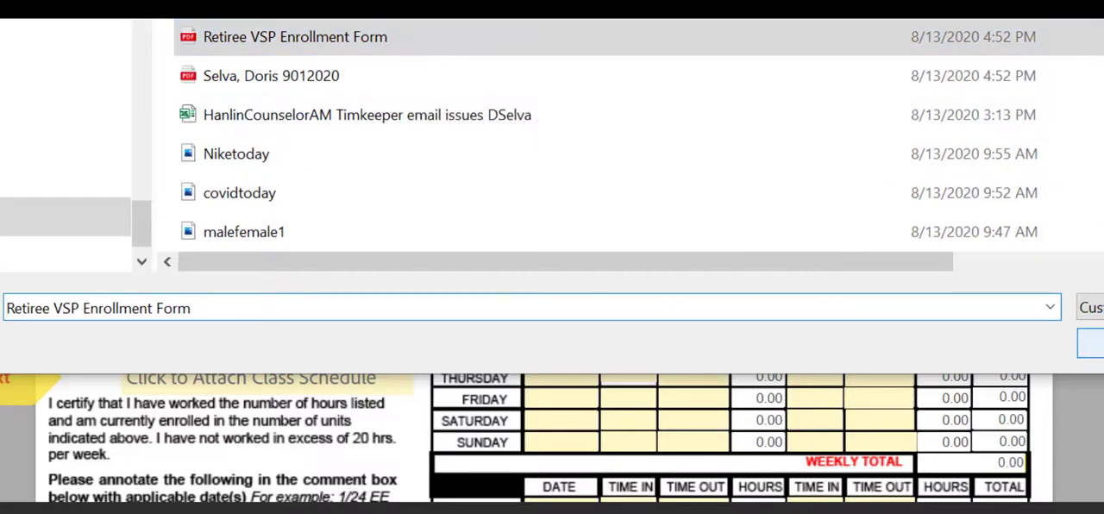
pyautogui.click(1095, 343)
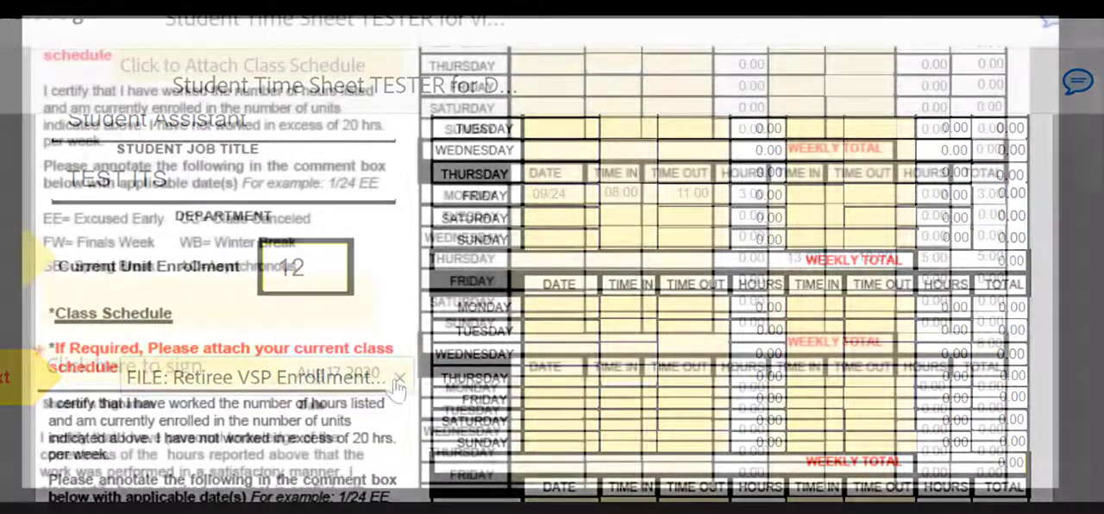
pyautogui.click(398, 379)
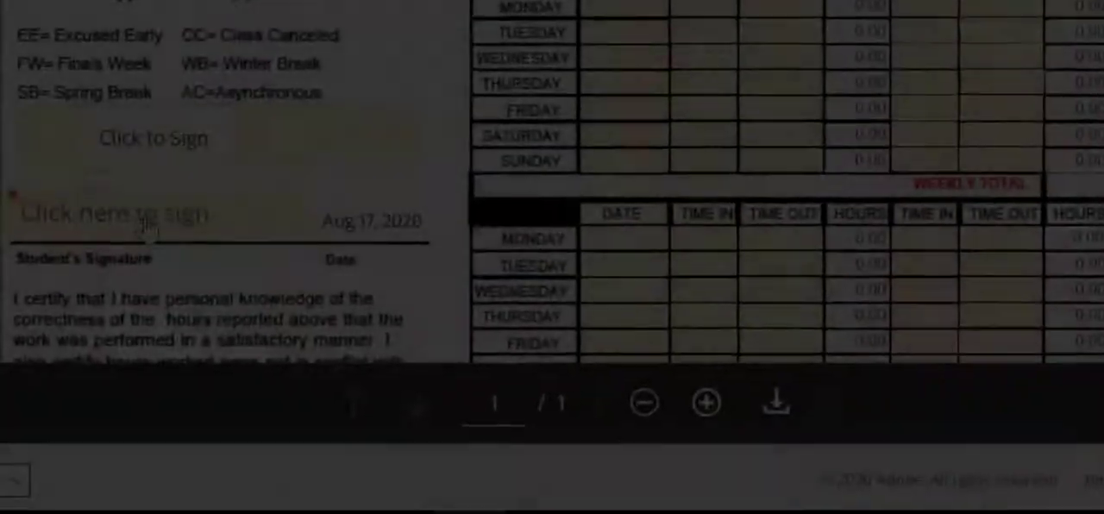
# Apply the signature to the Student's Signature field and submit the signed time sheet
pyautogui.click(148, 223)
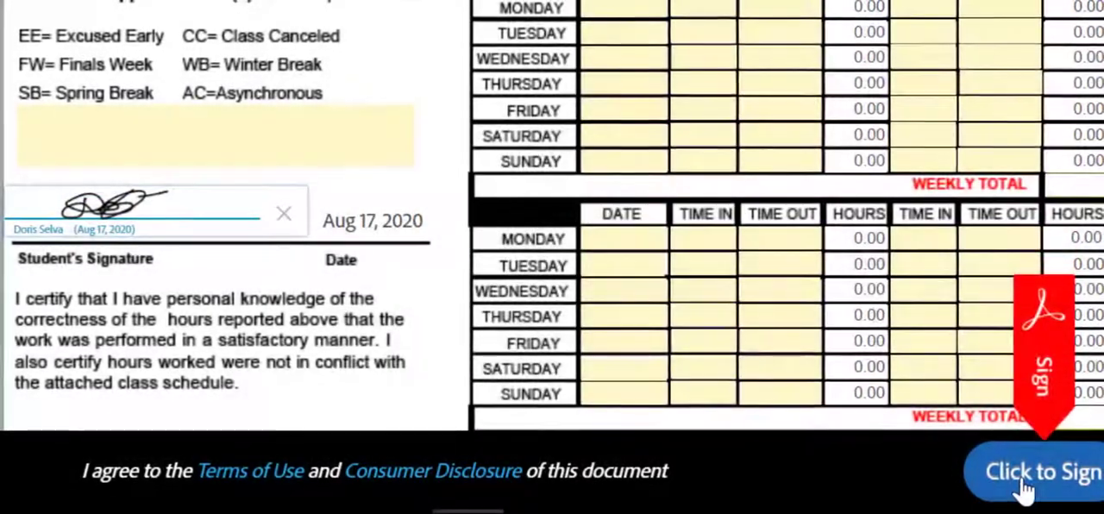
pyautogui.click(1021, 485)
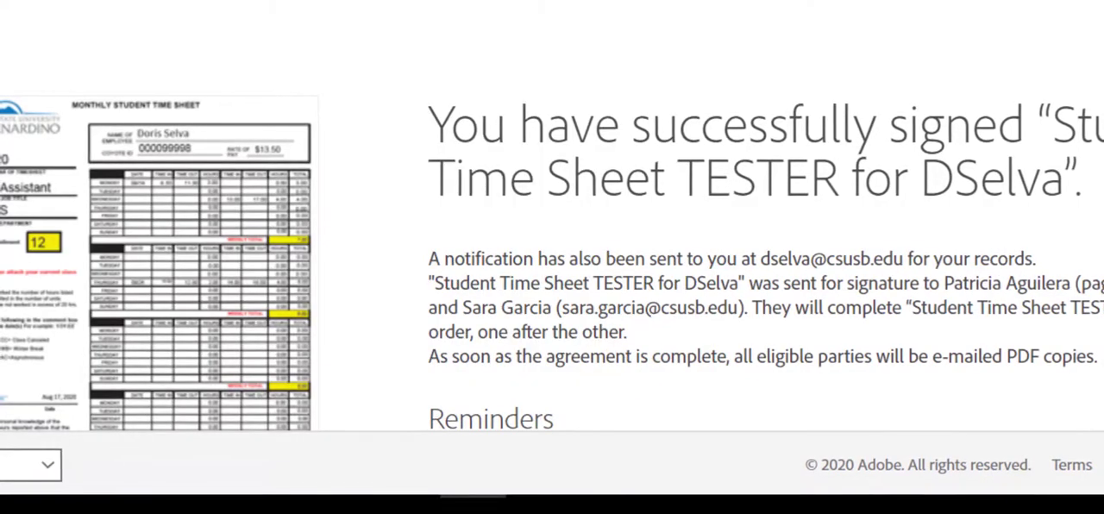
pyautogui.scroll(-3, 552, 216)
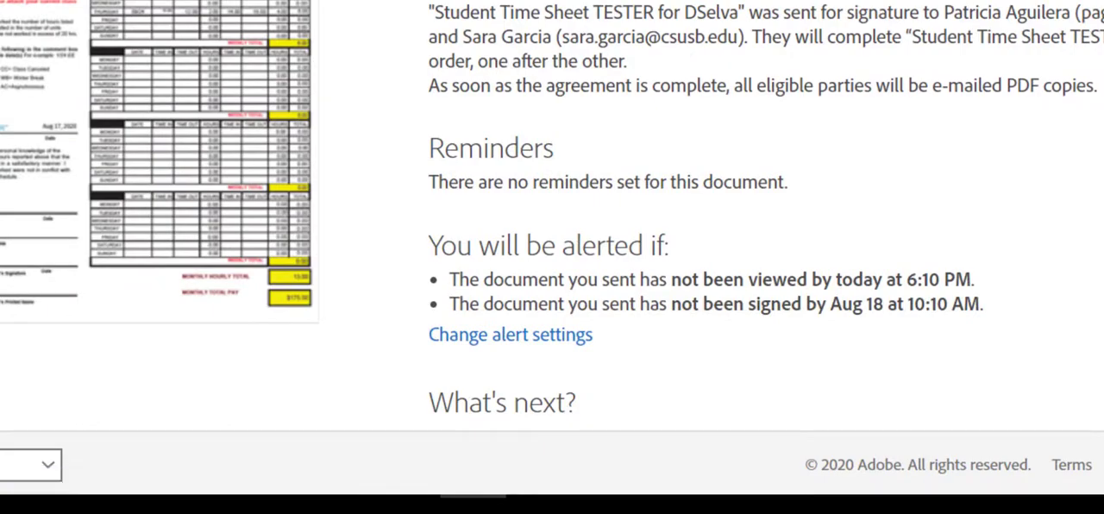